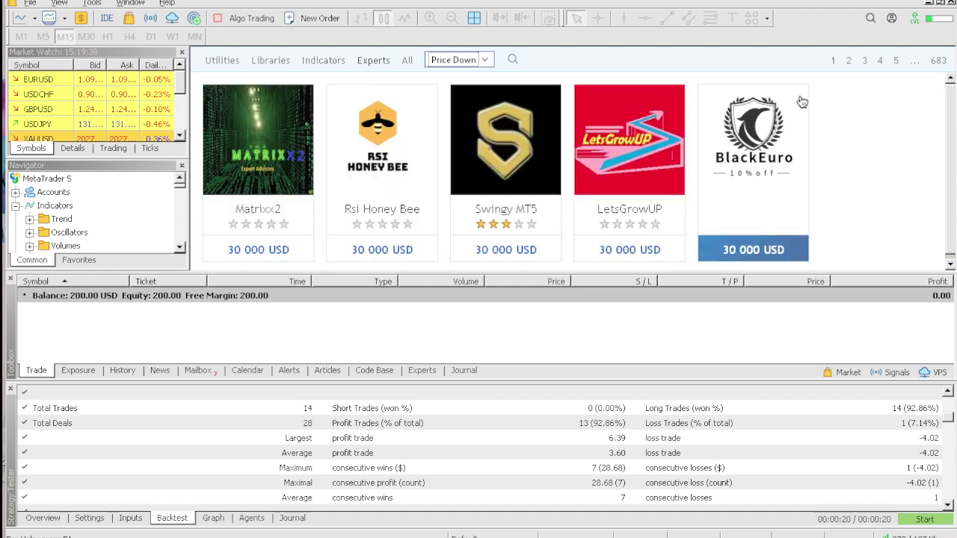
# Step: Page through the Market expert listings to pages 2 and 3, then return to page 1
pyautogui.click(851, 59)
pyautogui.click(850, 60)
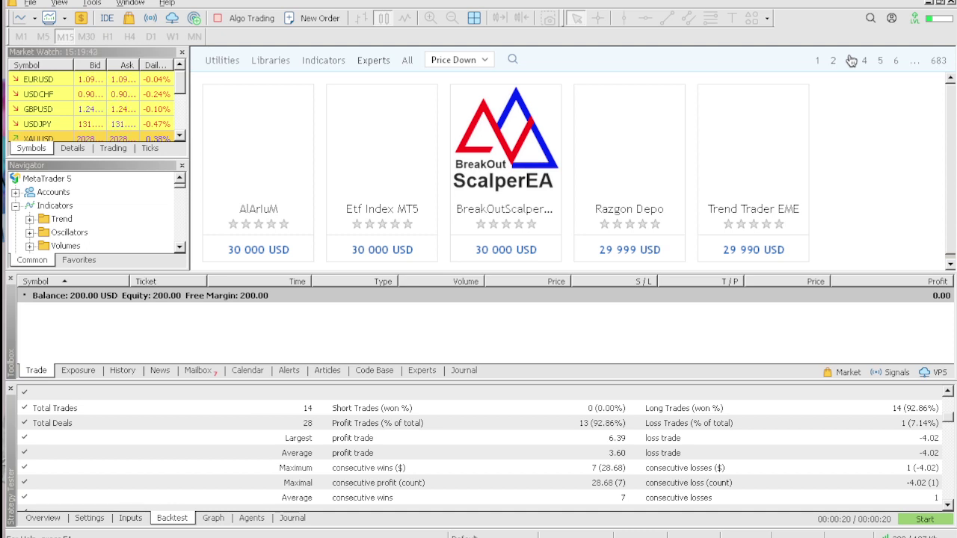
pyautogui.click(850, 62)
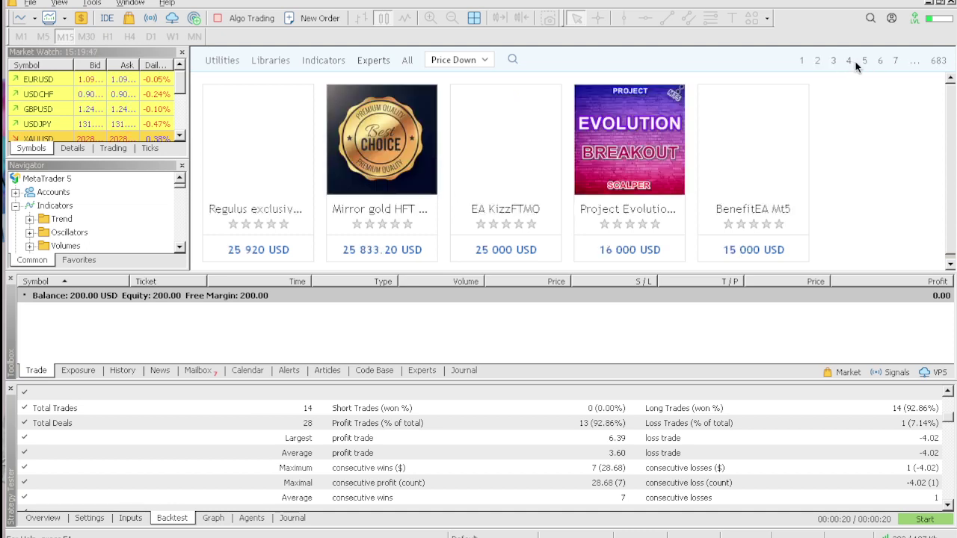
pyautogui.click(802, 60)
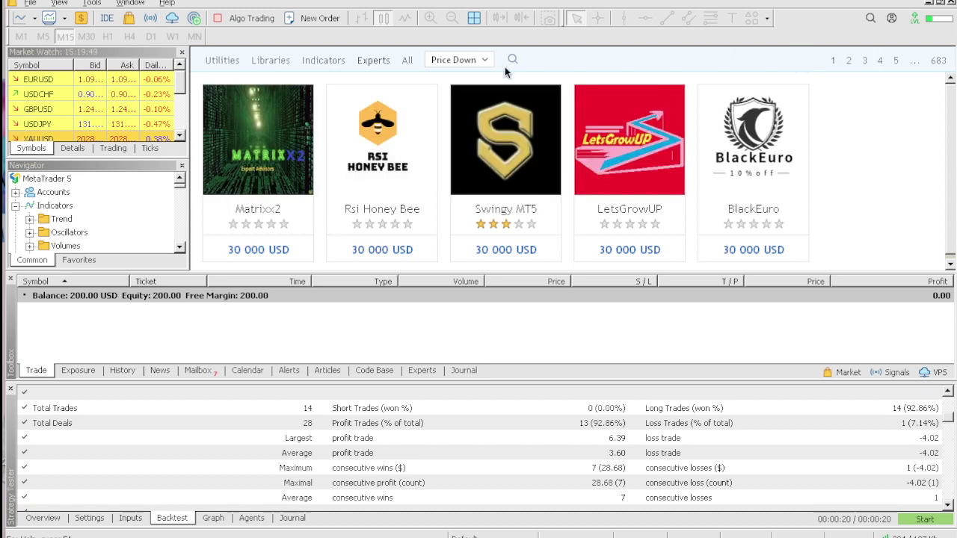
# Step: Open the Matrixx2 details, download its free demo, and go back to the product page
pyautogui.click(257, 161)
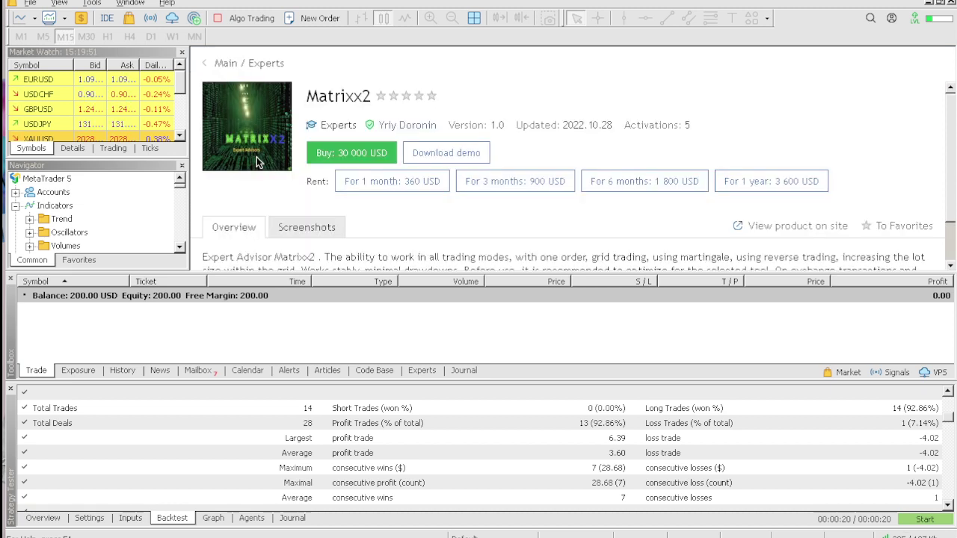
pyautogui.click(458, 158)
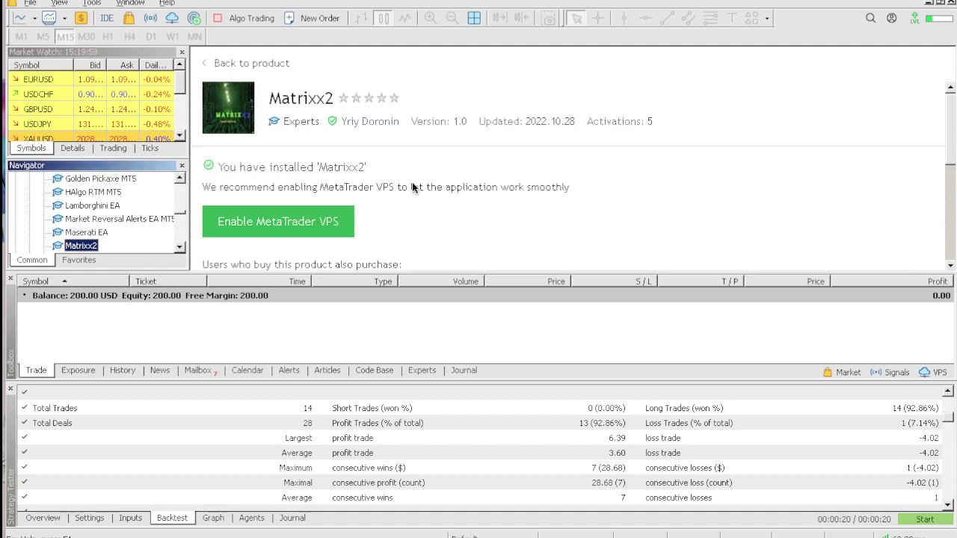
pyautogui.click(246, 64)
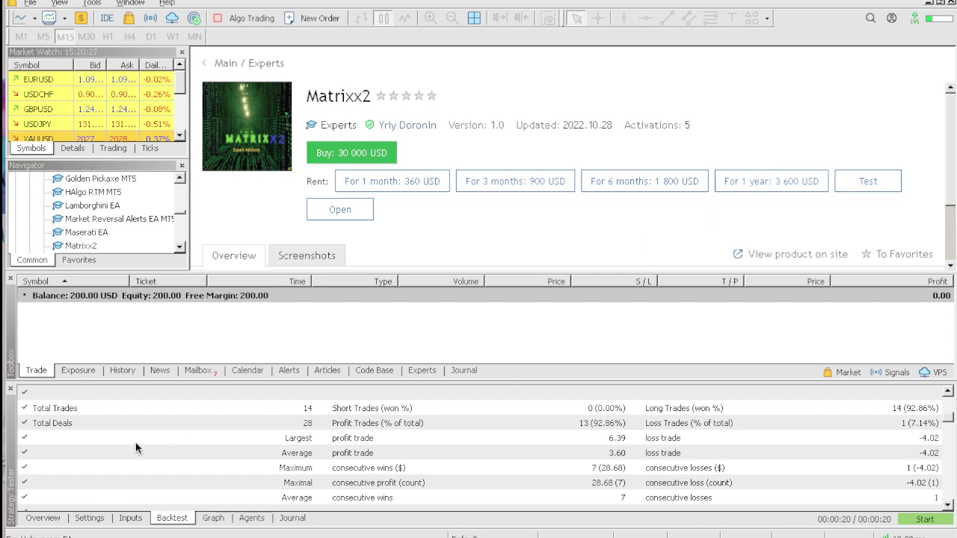
# Step: Choose Market\Matrixx2.ex5 as the expert in the Strategy Tester settings
pyautogui.click(89, 517)
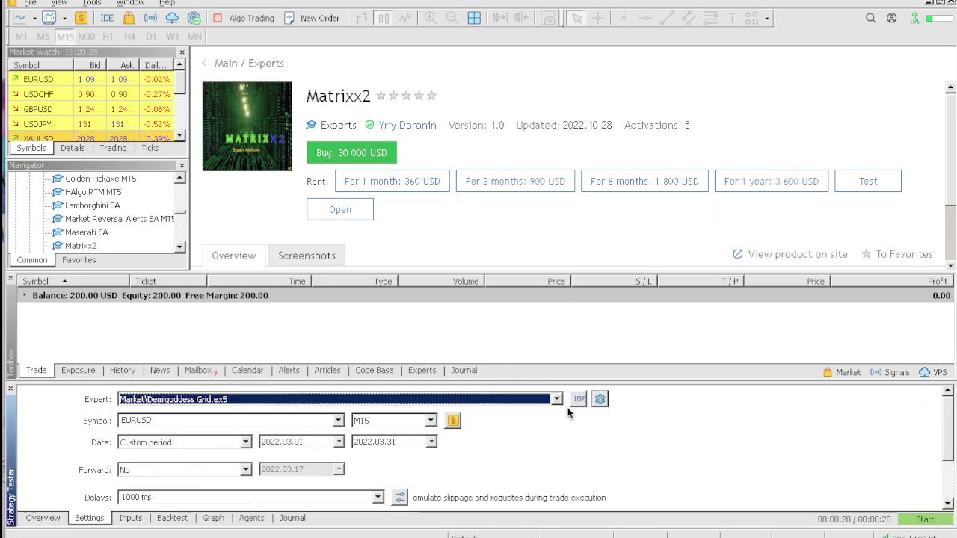
pyautogui.click(556, 399)
pyautogui.scroll(-10, 263, 446)
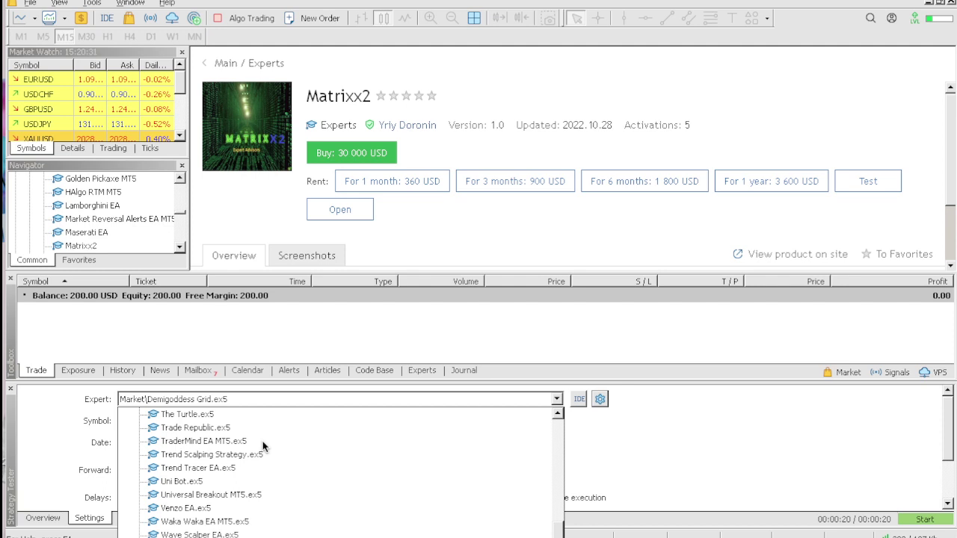
pyautogui.scroll(10, 263, 443)
pyautogui.scroll(-4, 214, 475)
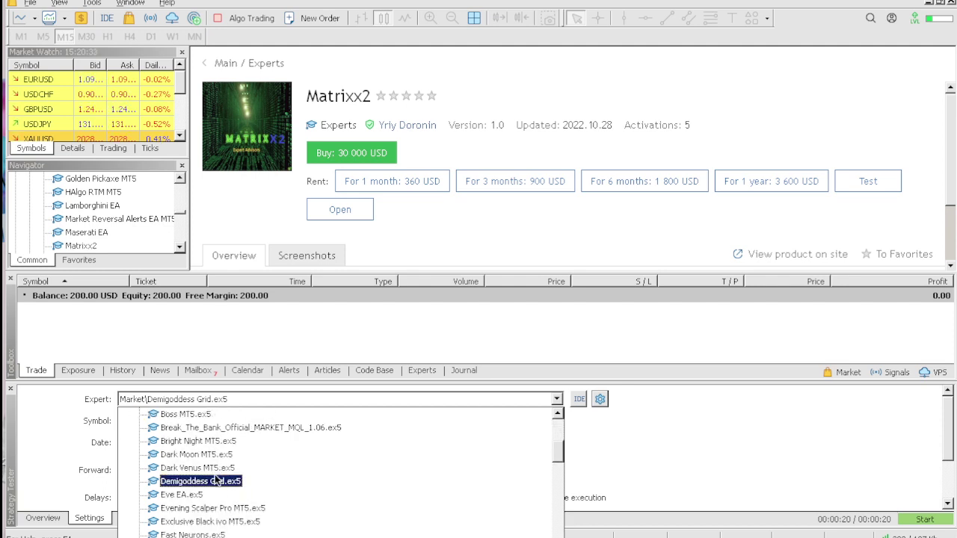
pyautogui.scroll(-4, 215, 479)
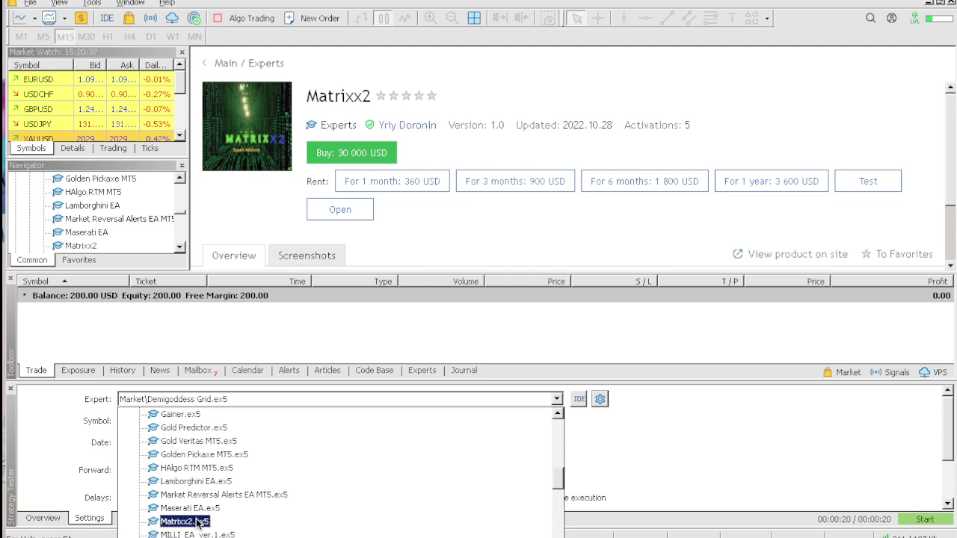
pyautogui.click(184, 521)
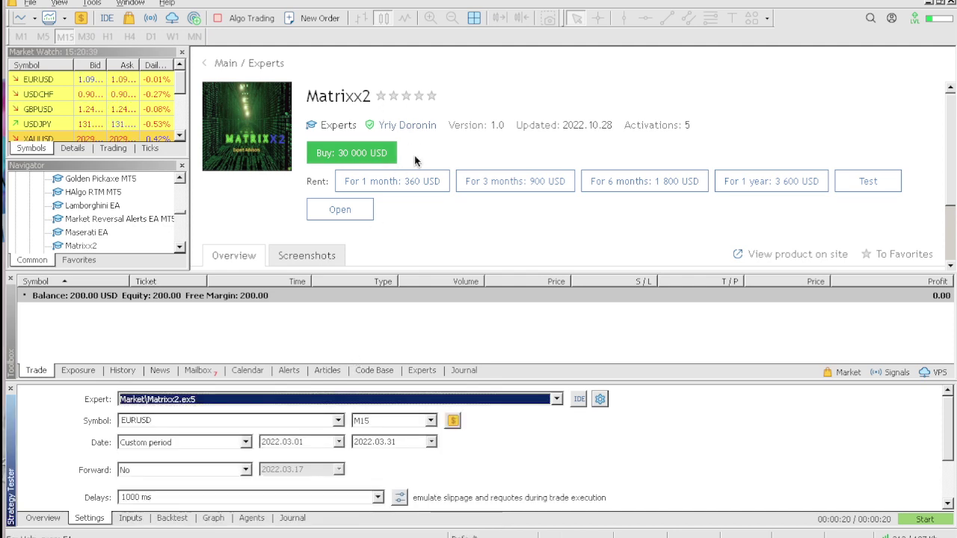
# Step: Scroll through the Matrixx2 product description and screenshots
pyautogui.scroll(-1, 415, 160)
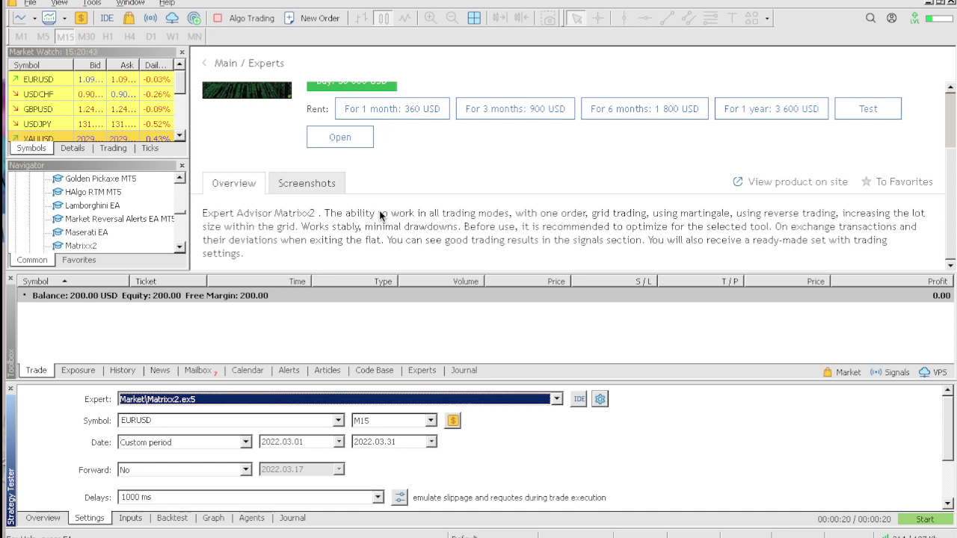
pyautogui.scroll(1, 380, 216)
pyautogui.scroll(-1, 379, 216)
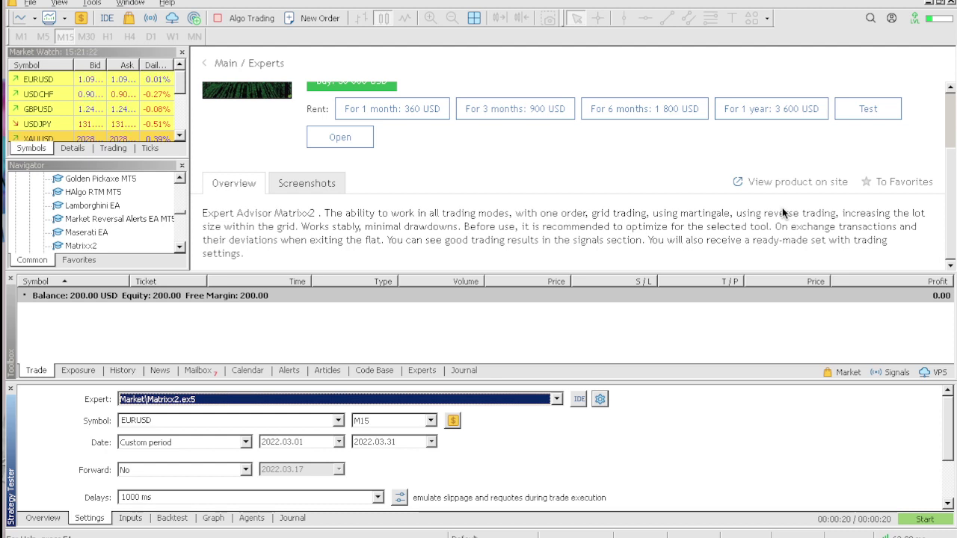
pyautogui.scroll(2, 784, 252)
pyautogui.scroll(-2, 786, 255)
pyautogui.click(307, 183)
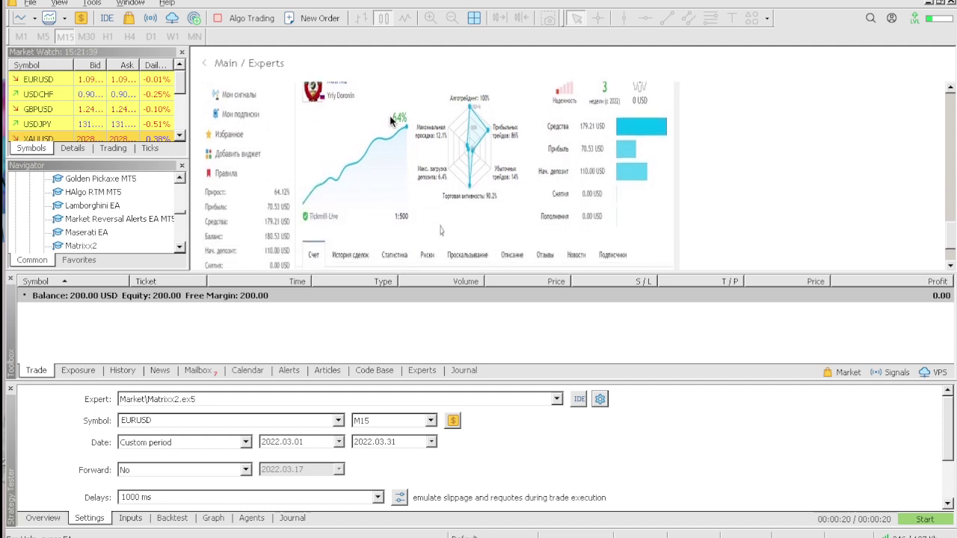
pyautogui.scroll(-2, 402, 119)
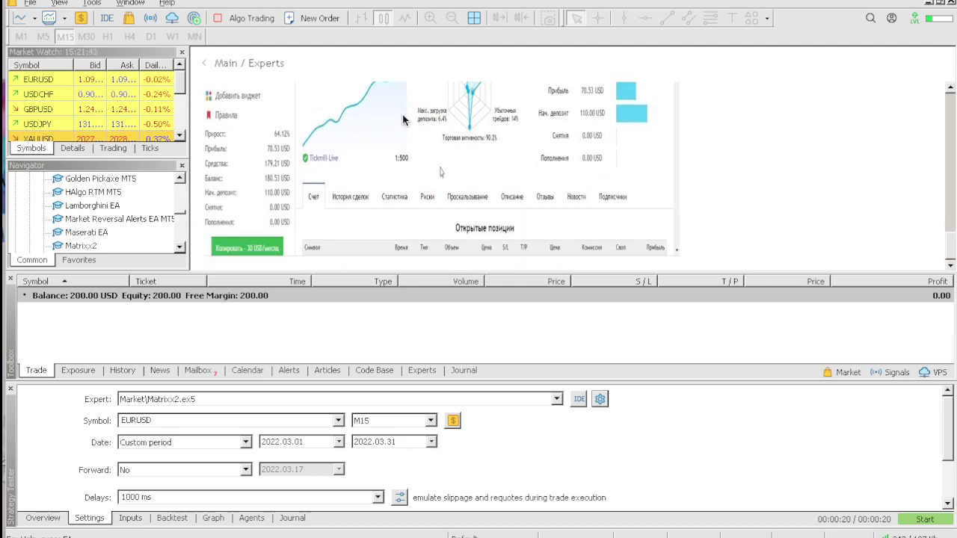
pyautogui.scroll(-5, 402, 119)
pyautogui.scroll(5, 402, 120)
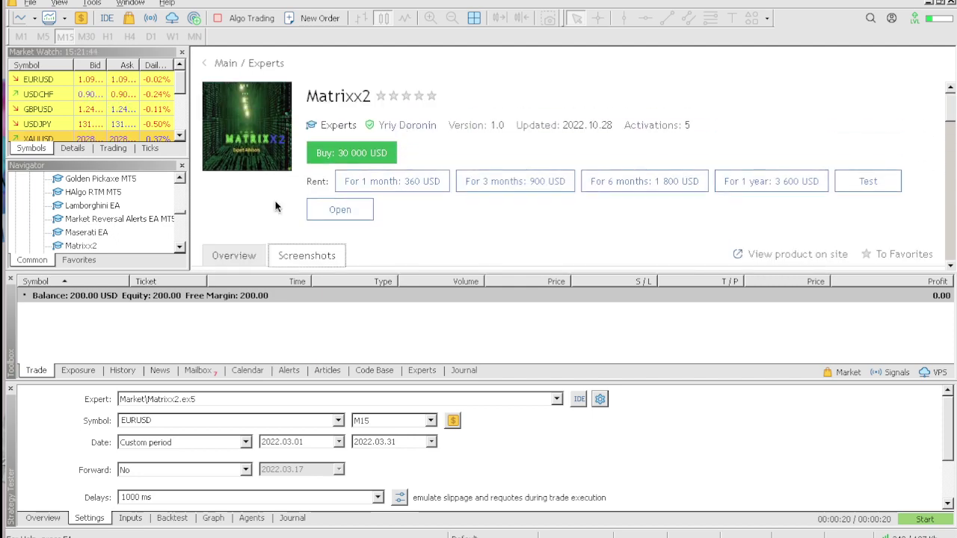
# Step: Return to the Matrixx2 overview and set the test symbol to GBPUSD
pyautogui.click(255, 258)
pyautogui.scroll(-2, 364, 232)
pyautogui.scroll(-1, 364, 233)
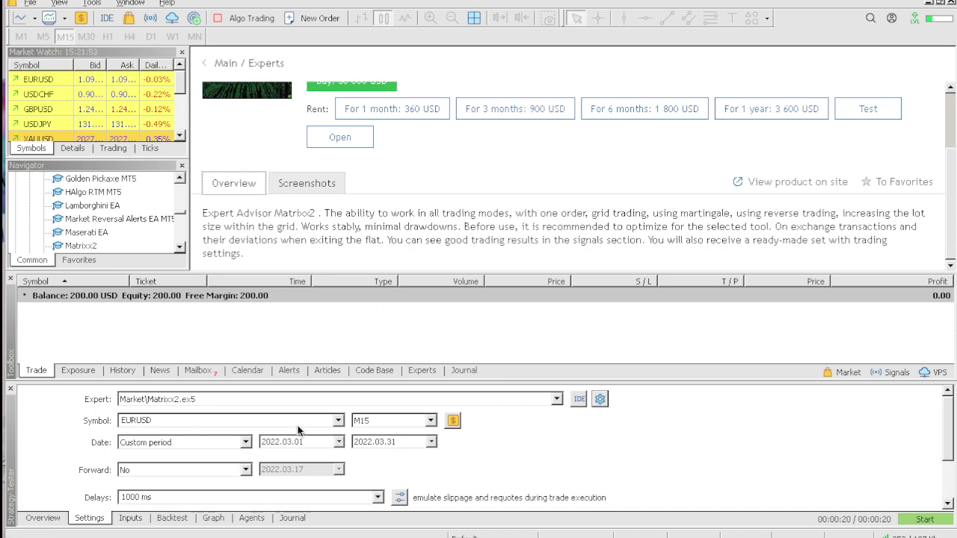
pyautogui.click(340, 420)
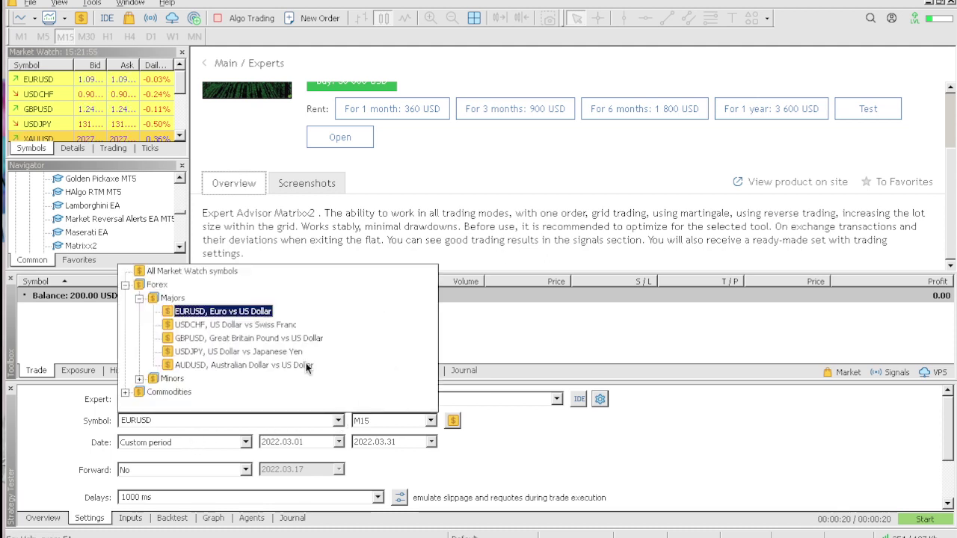
pyautogui.click(223, 338)
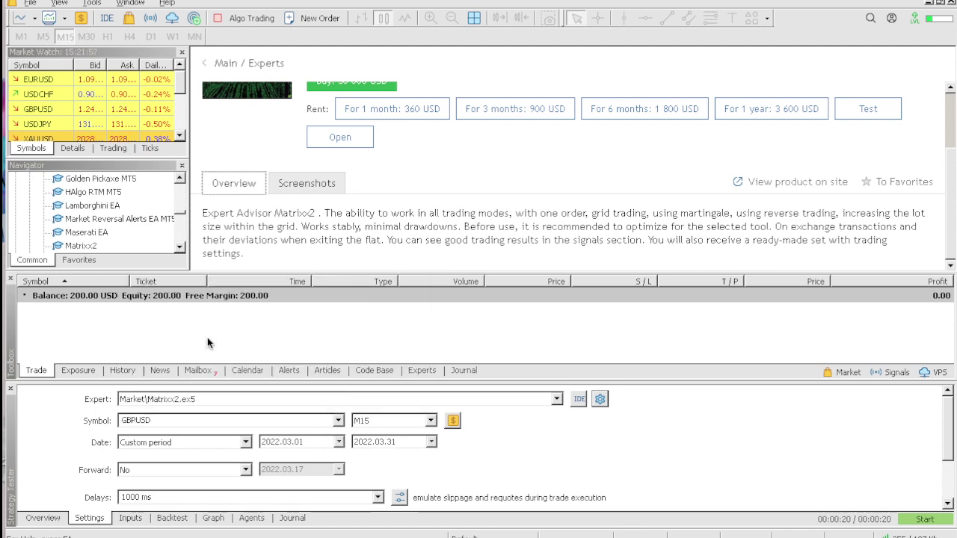
# Step: Change the test timeframe to M5
pyautogui.click(432, 421)
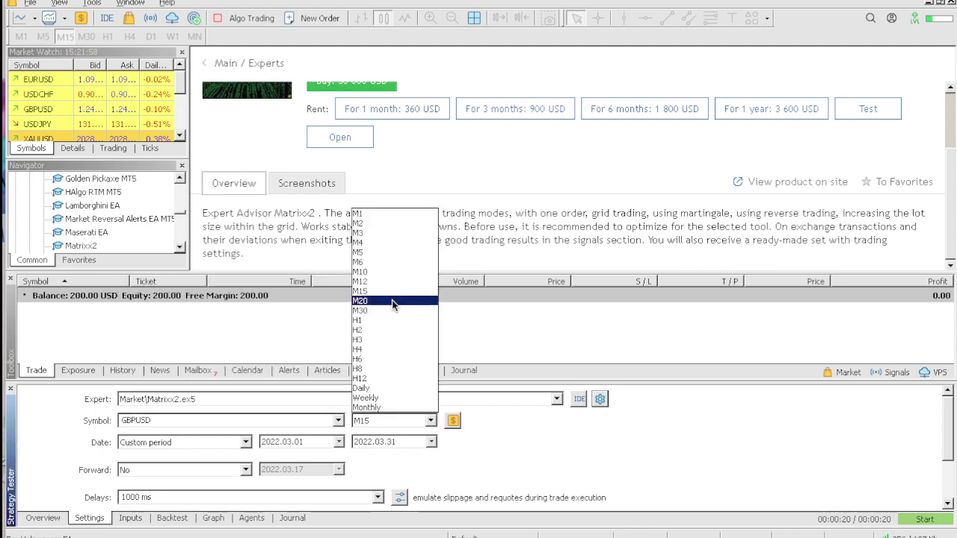
pyautogui.click(371, 239)
pyautogui.scroll(-3, 506, 466)
pyautogui.scroll(3, 644, 437)
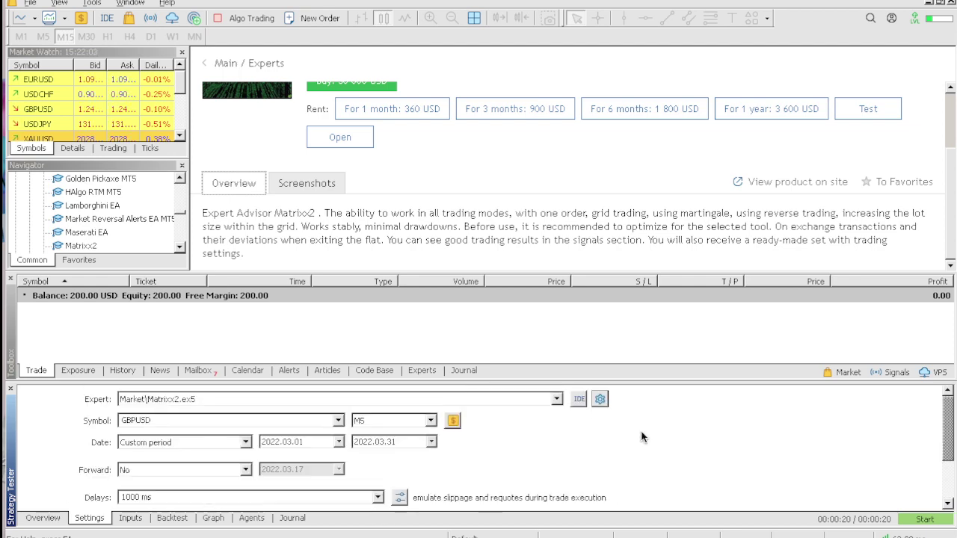
pyautogui.scroll(2, 618, 241)
pyautogui.scroll(-2, 621, 239)
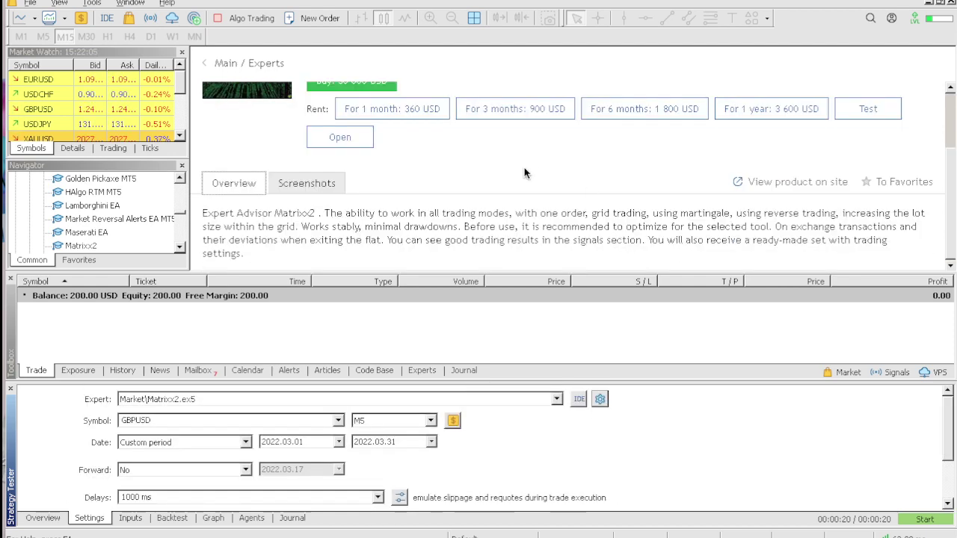
pyautogui.scroll(2, 524, 168)
pyautogui.scroll(-2, 538, 153)
pyautogui.scroll(1, 579, 214)
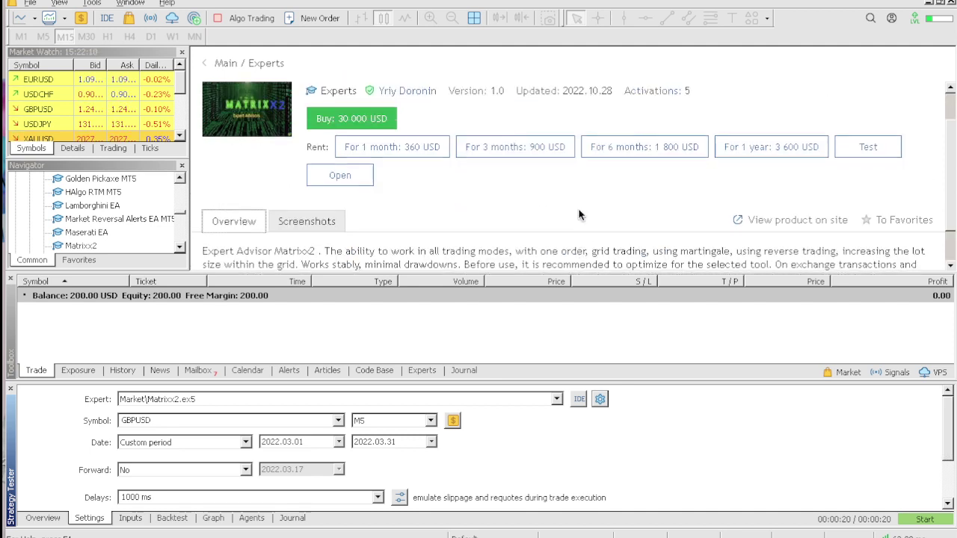
pyautogui.scroll(1, 580, 215)
pyautogui.click(924, 519)
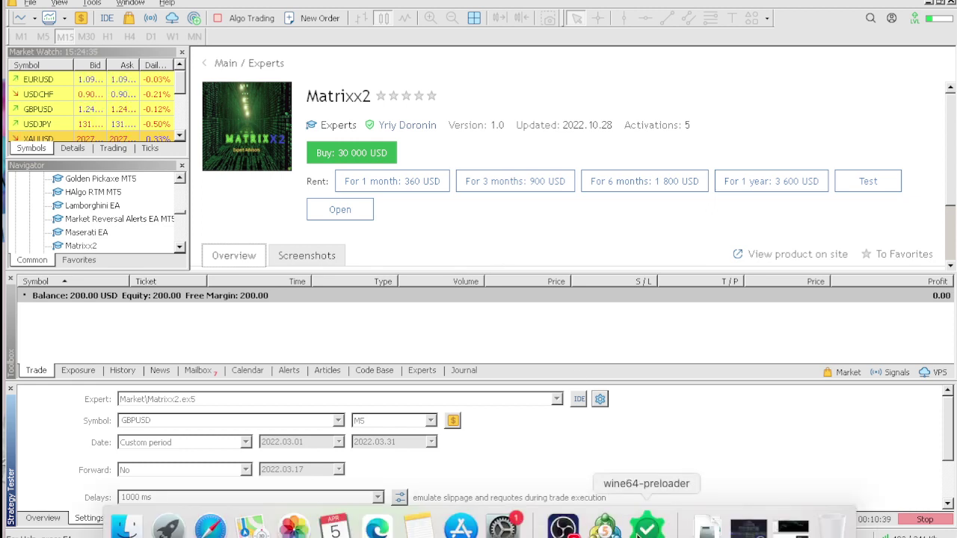
# Step: Restore the Visualization window and drag its speed slider to the minimum
pyautogui.click(660, 527)
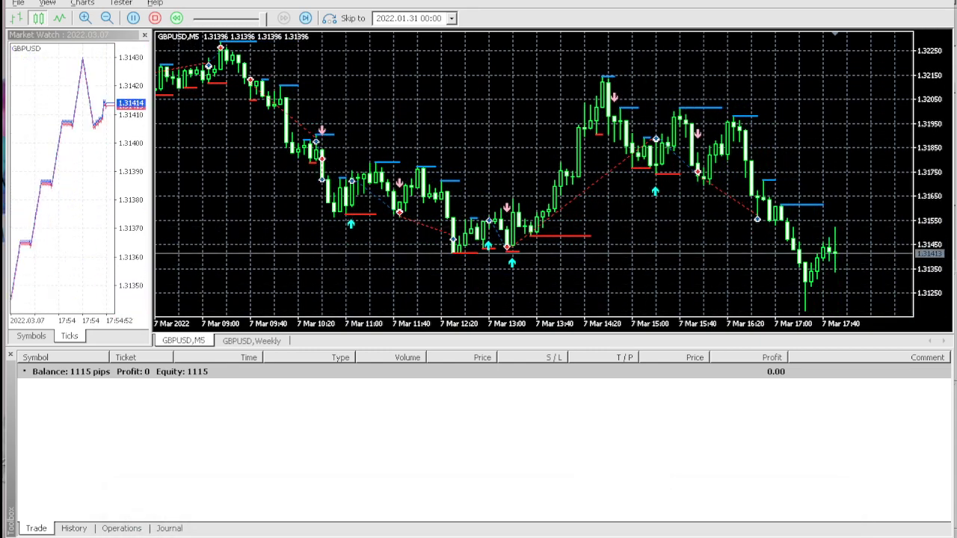
pyautogui.moveTo(255, 22)
pyautogui.mouseDown()
pyautogui.moveTo(200, 20)
pyautogui.moveTo(263, 19)
pyautogui.mouseUp()
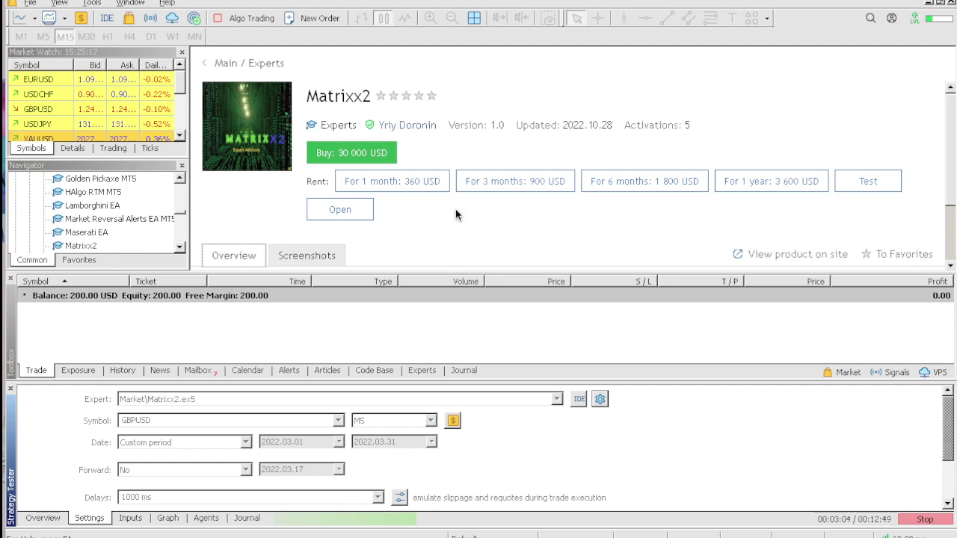
pyautogui.scroll(-2, 455, 209)
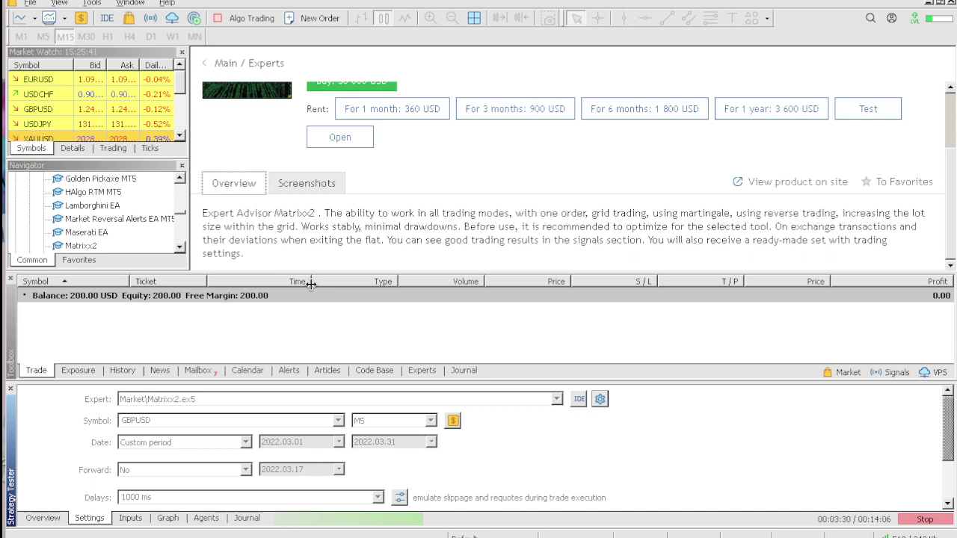
pyautogui.moveTo(832, 529)
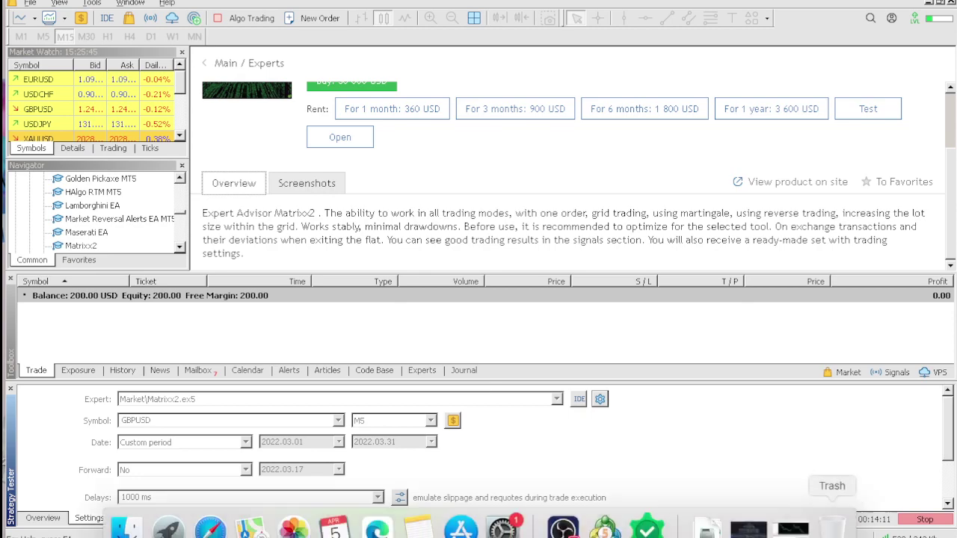
# Step: Bring back the Visualization window and wait for the GBPUSD test to finish
pyautogui.click(649, 529)
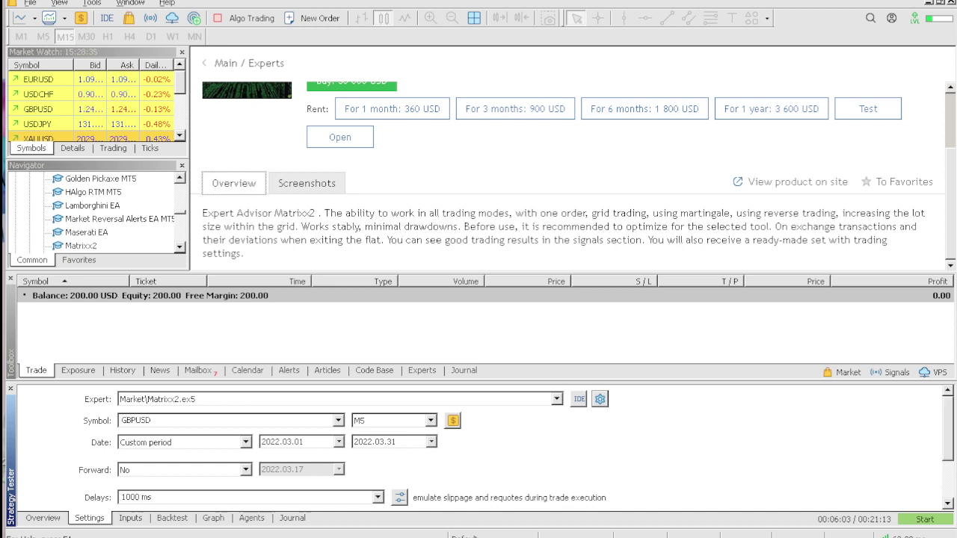
# Step: Set the test dates from 2022.01.08 to 2022.01.31
pyautogui.click(338, 441)
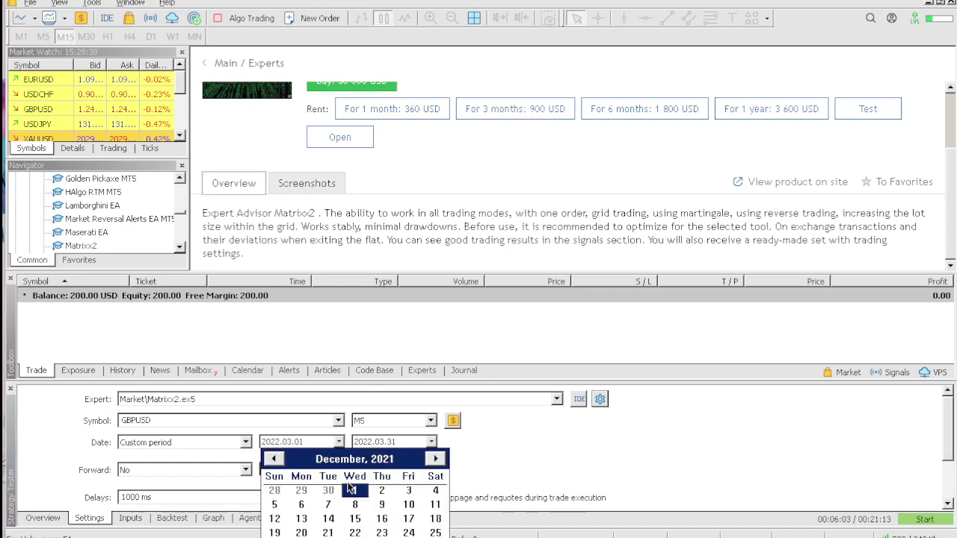
pyautogui.click(440, 505)
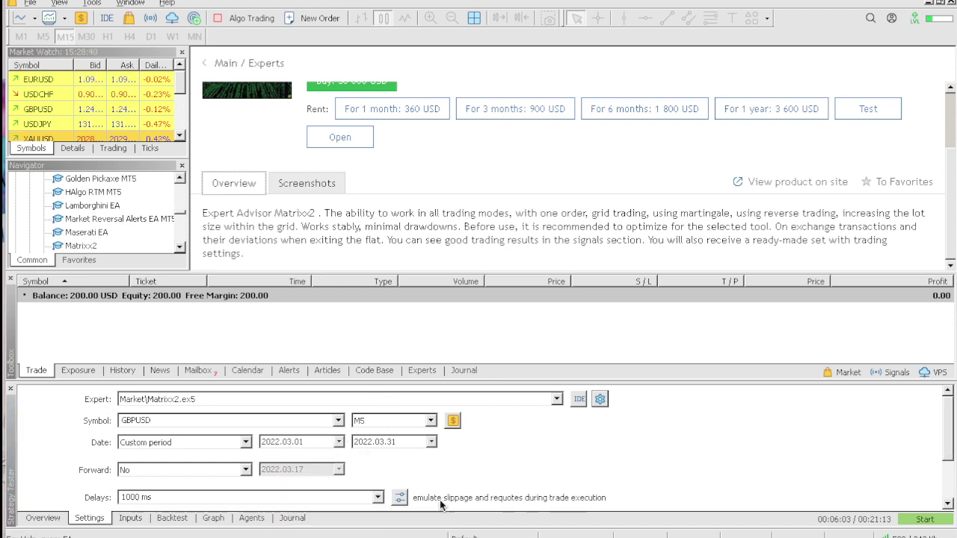
pyautogui.click(431, 441)
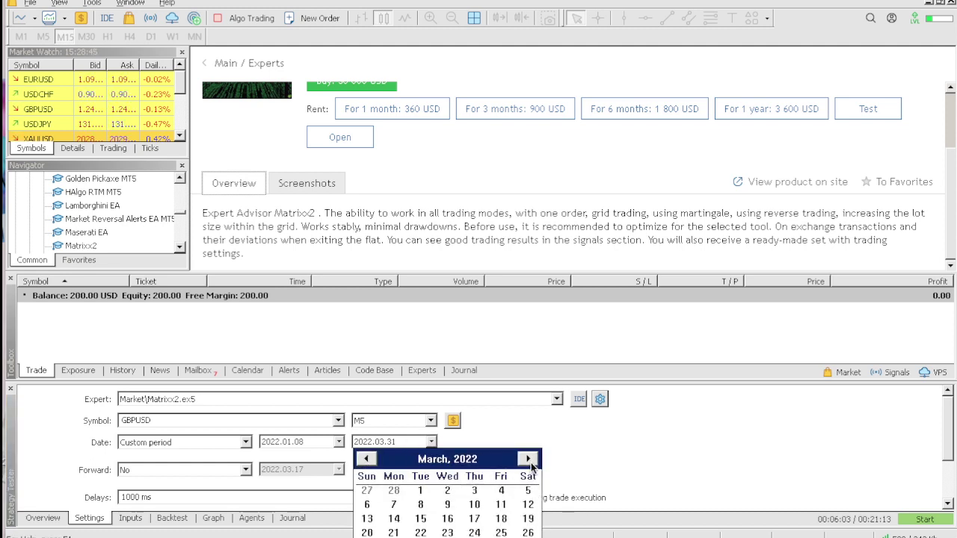
pyautogui.click(394, 493)
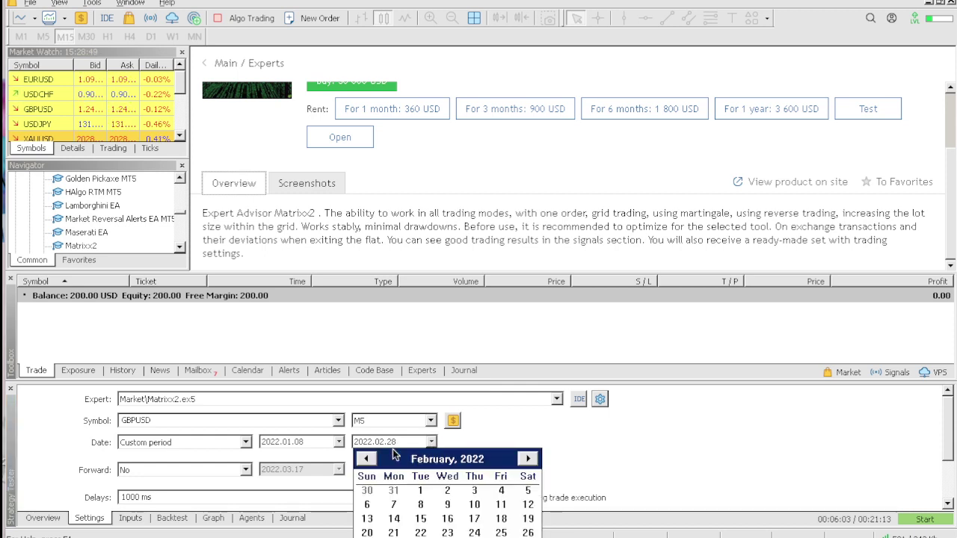
pyautogui.click(392, 490)
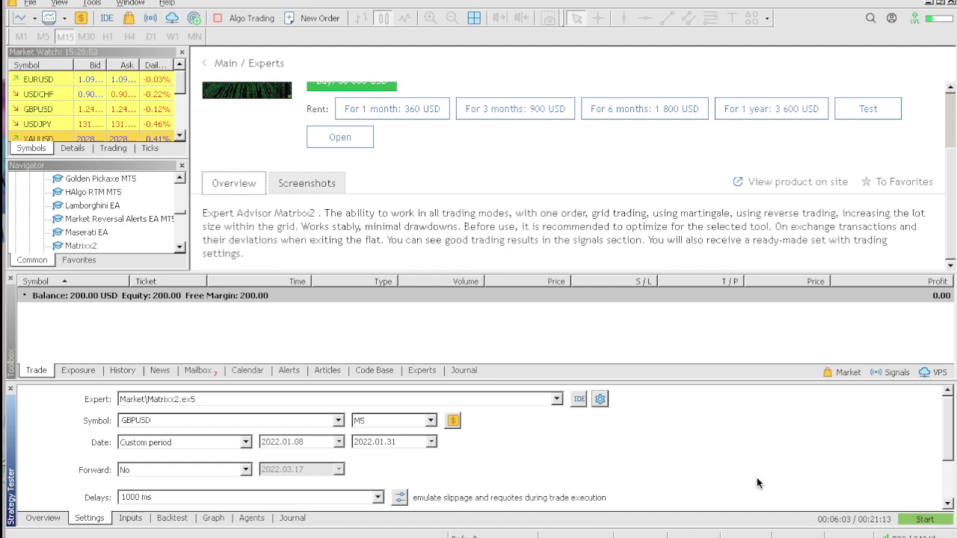
# Step: Switch the tested symbol to XAUUSD under Commodities > Metals
pyautogui.click(338, 420)
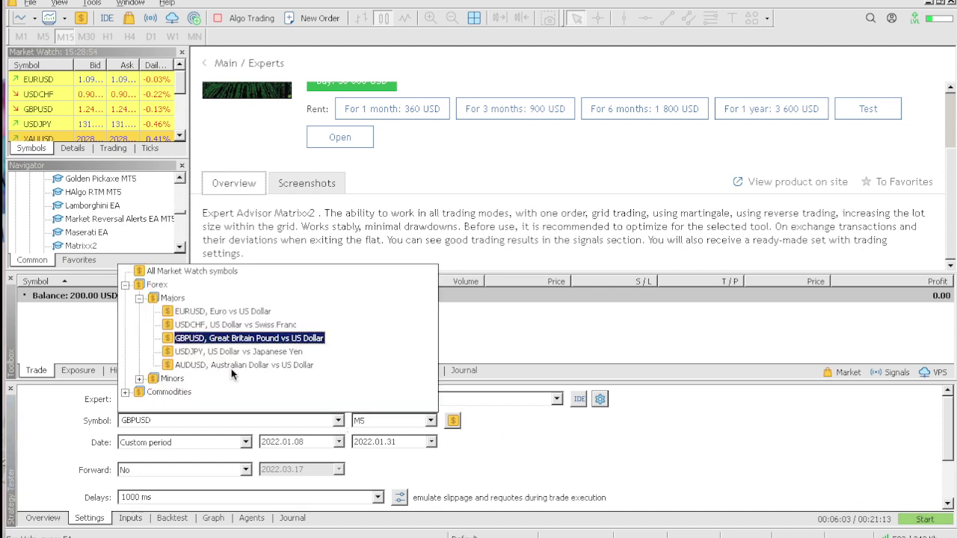
pyautogui.click(125, 392)
pyautogui.click(139, 405)
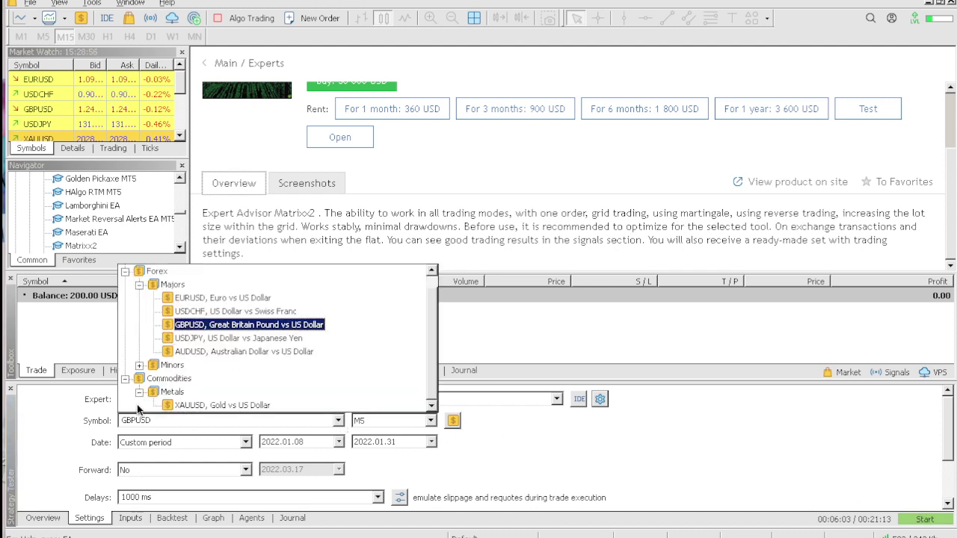
pyautogui.click(218, 406)
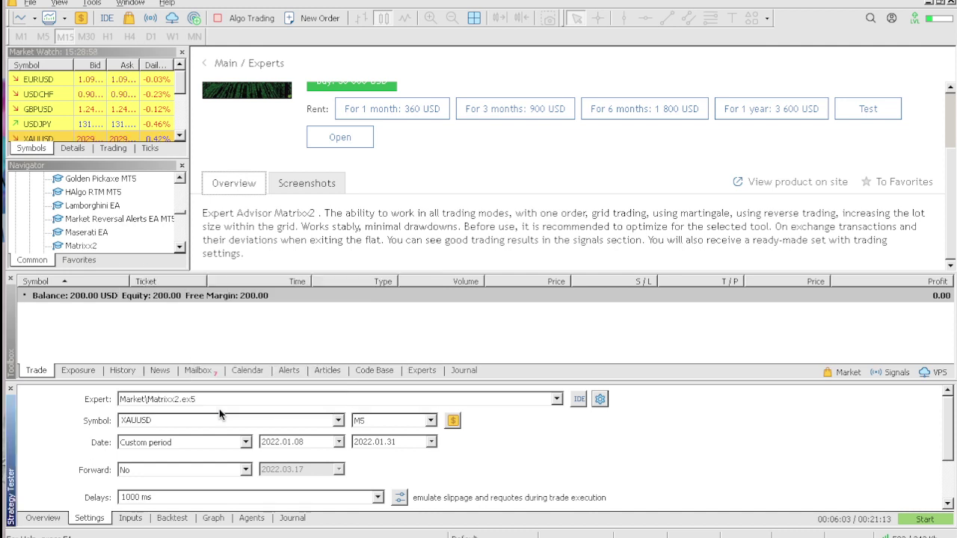
# Step: Launch the Matrixx2 backtest on XAUUSD M5 for January 8–31, 2022
pyautogui.click(921, 520)
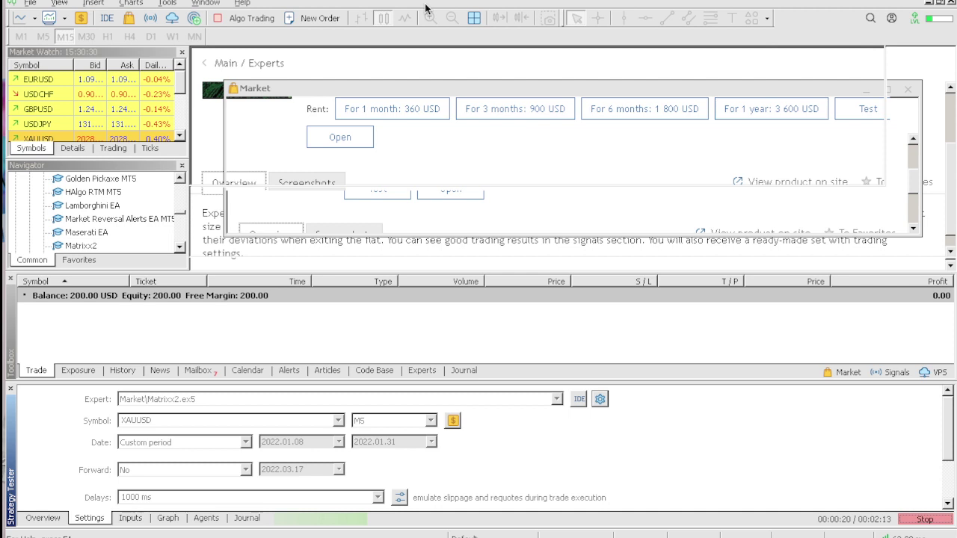
pyautogui.click(546, 0)
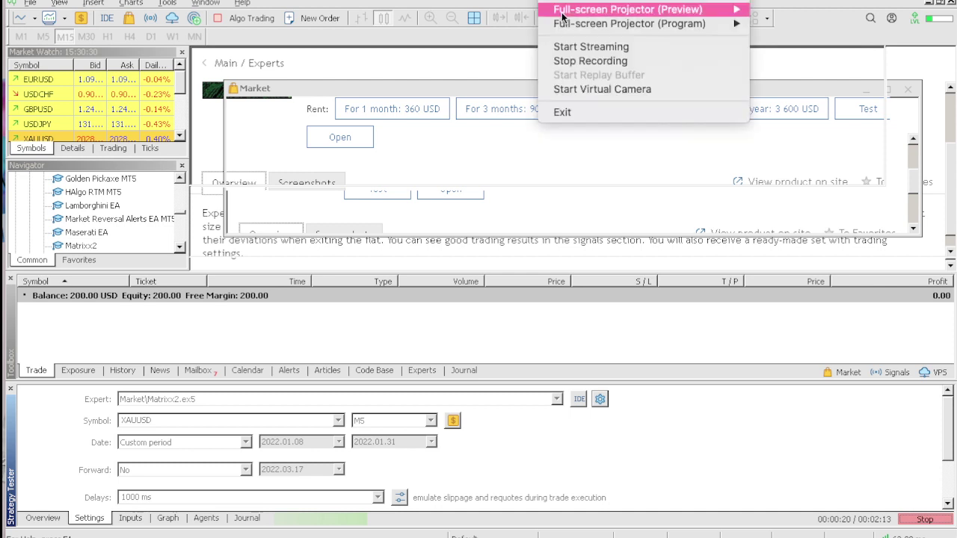